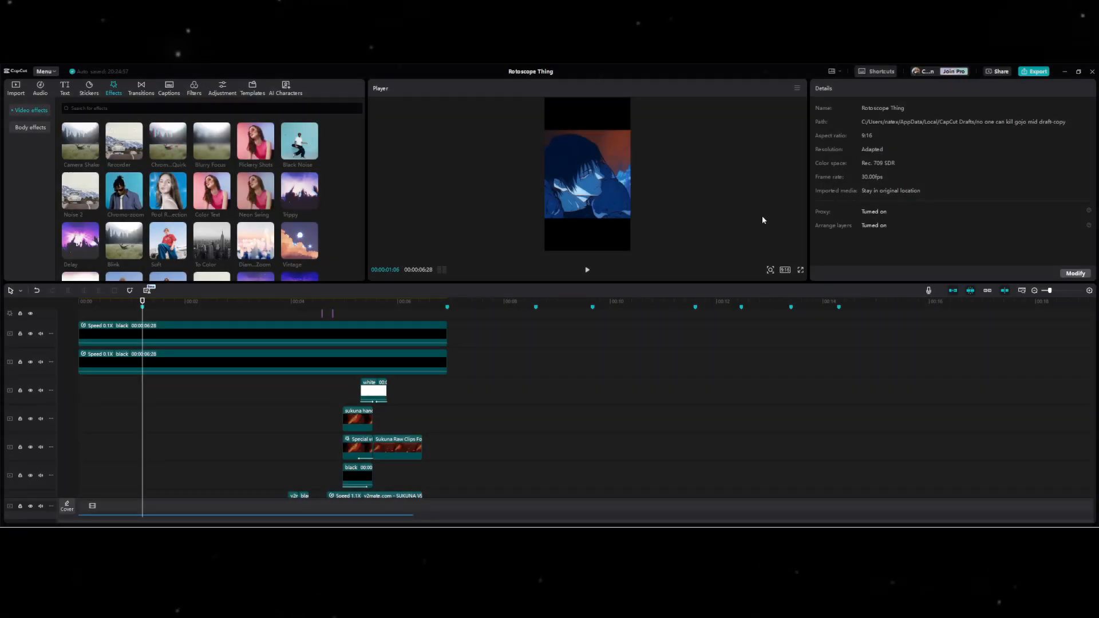
scroll(283, 372, "down", 3)
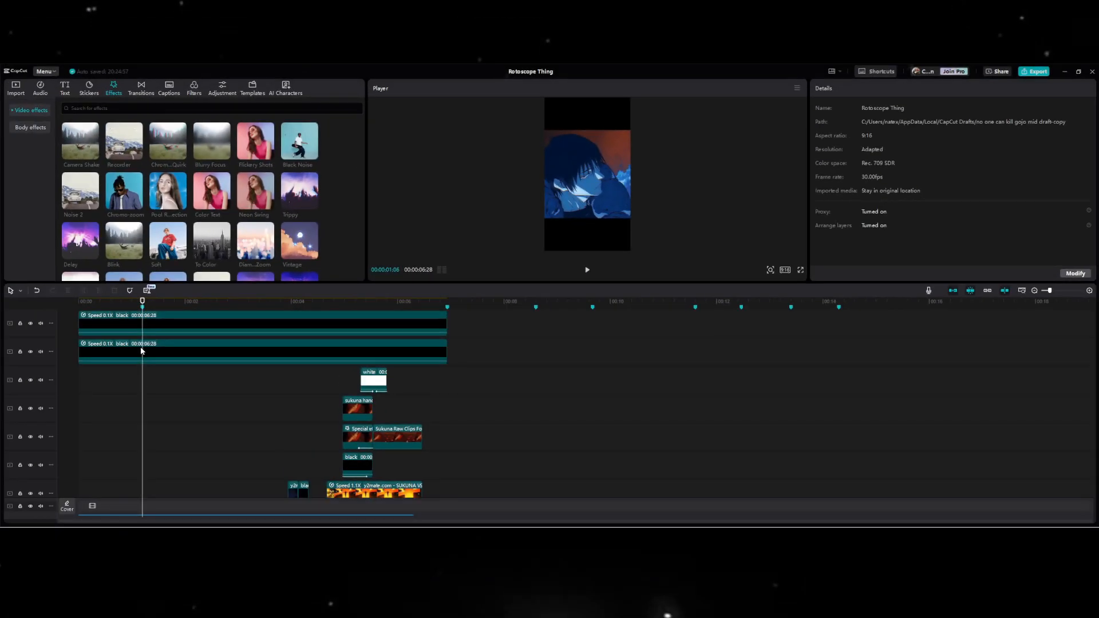
left_click(141, 339)
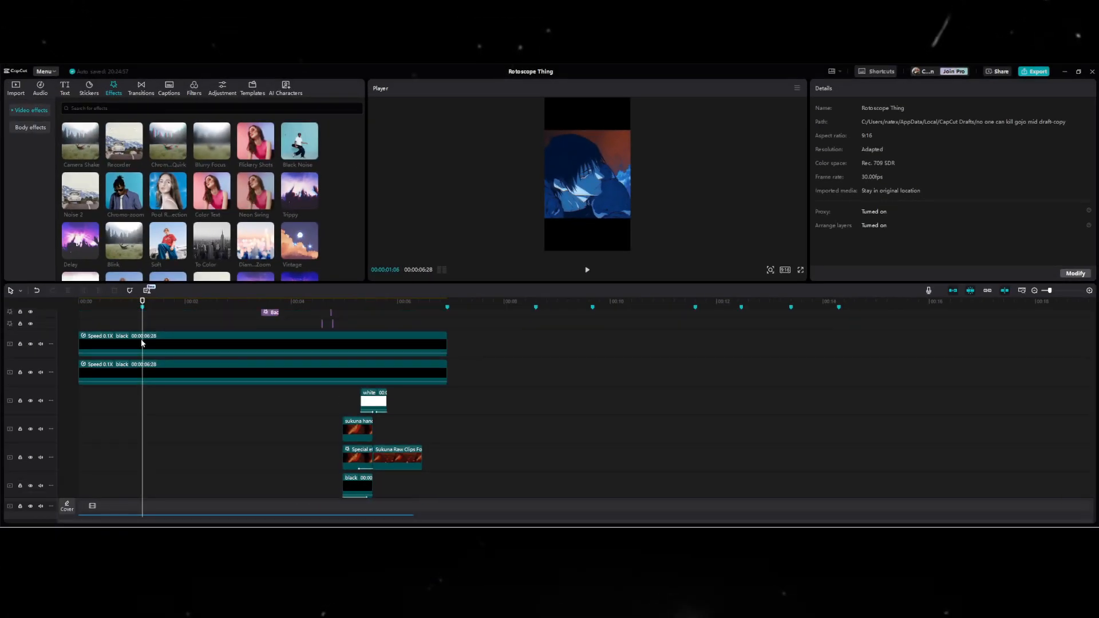
left_click(145, 368)
left_click(152, 405)
left_click(144, 405)
Show the first frame of the upside-down Speed 1.5X clip full screen and capture a screenshot of the picture area.
scroll(144, 408, "down", 2)
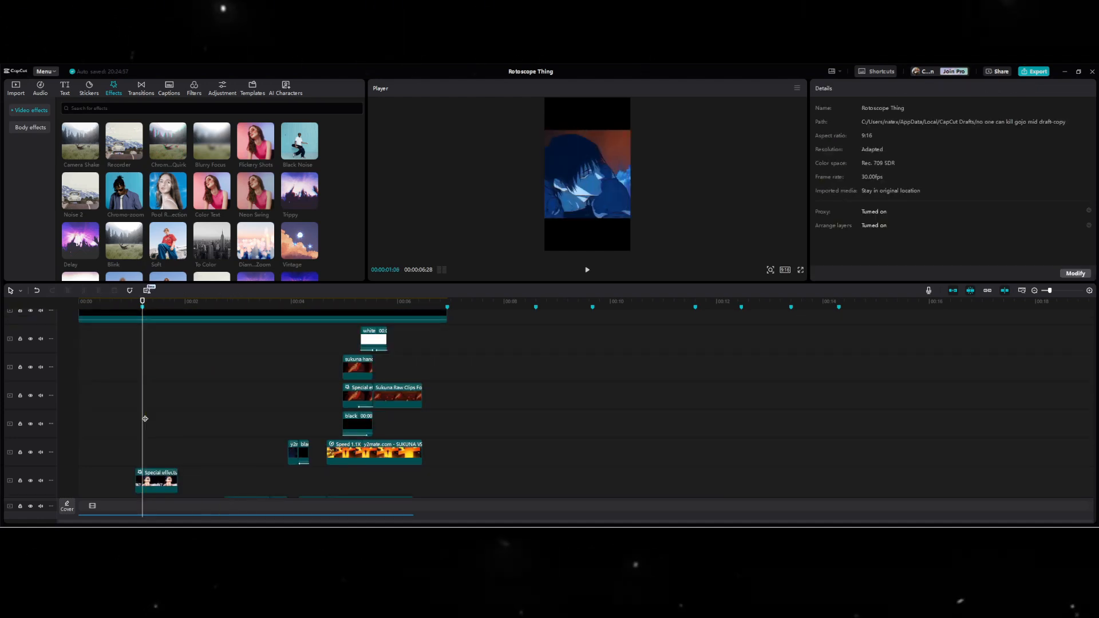
scroll(142, 419, "down", 1)
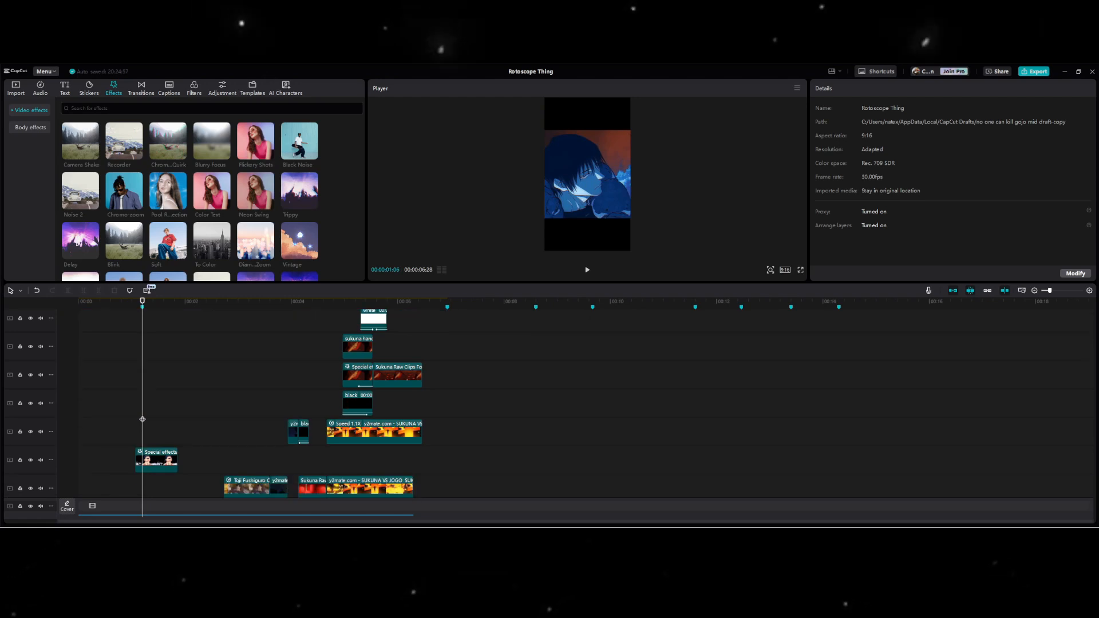
scroll(143, 419, "down", 2)
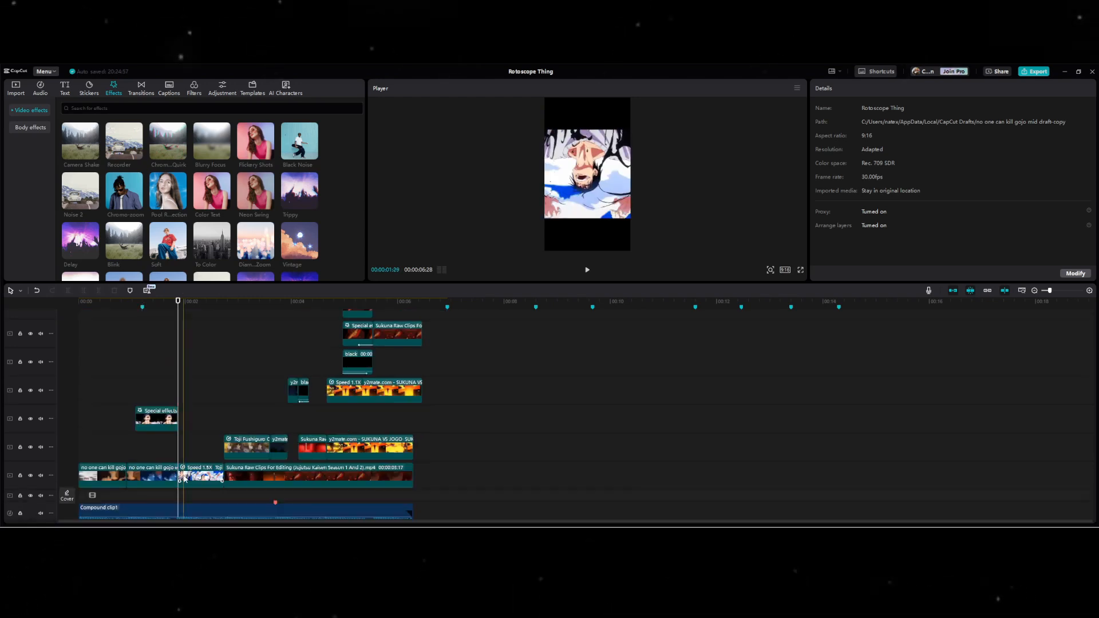
left_click(192, 475)
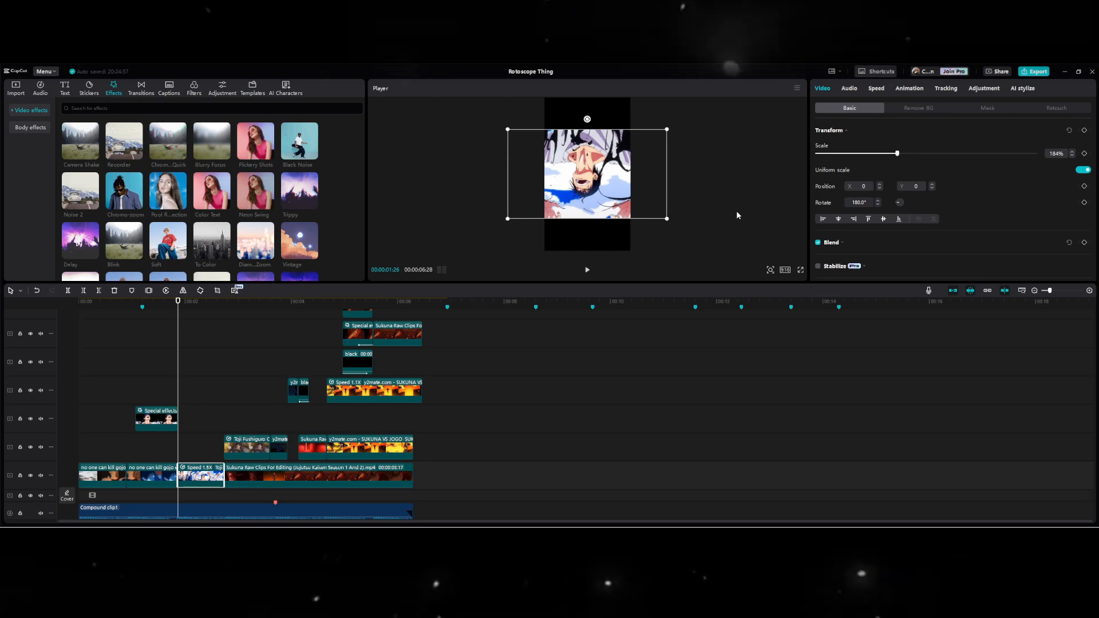
left_click(801, 270)
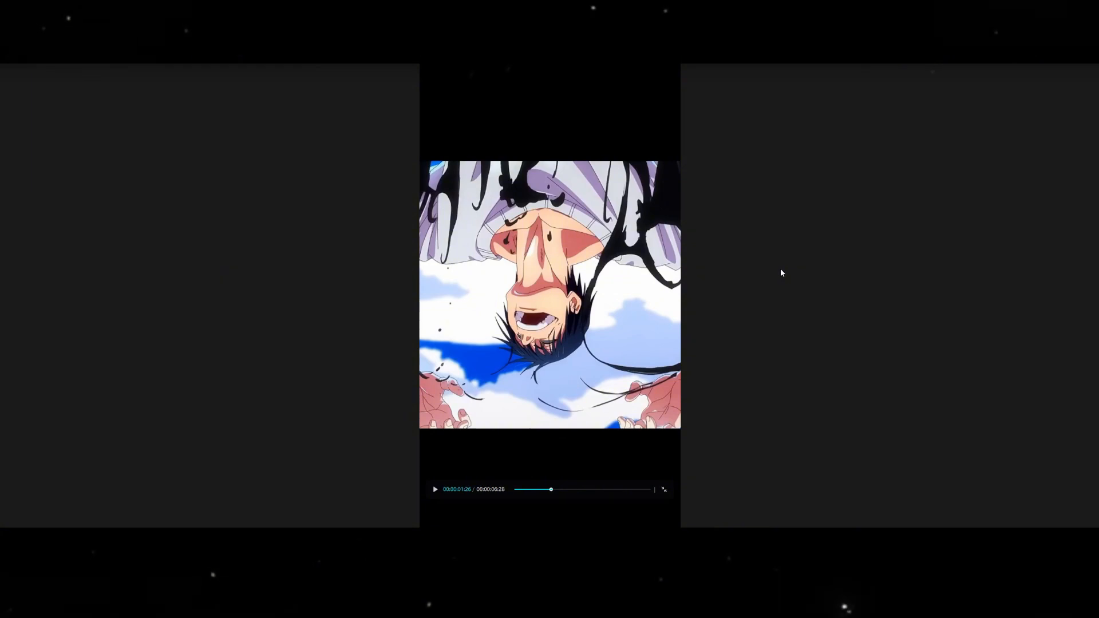
key("super+shift+s")
left_click_drag(419, 160, 643, 413)
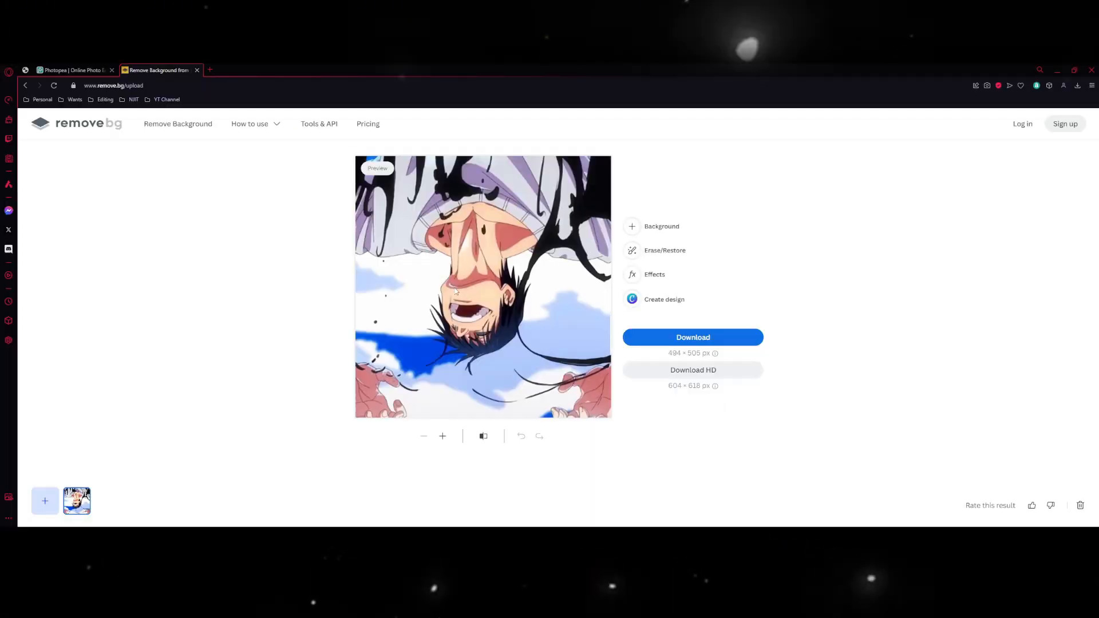
In remove.bg, erase the leftover background marks around the upside-down figure with the Magic Brush.
left_click(646, 247)
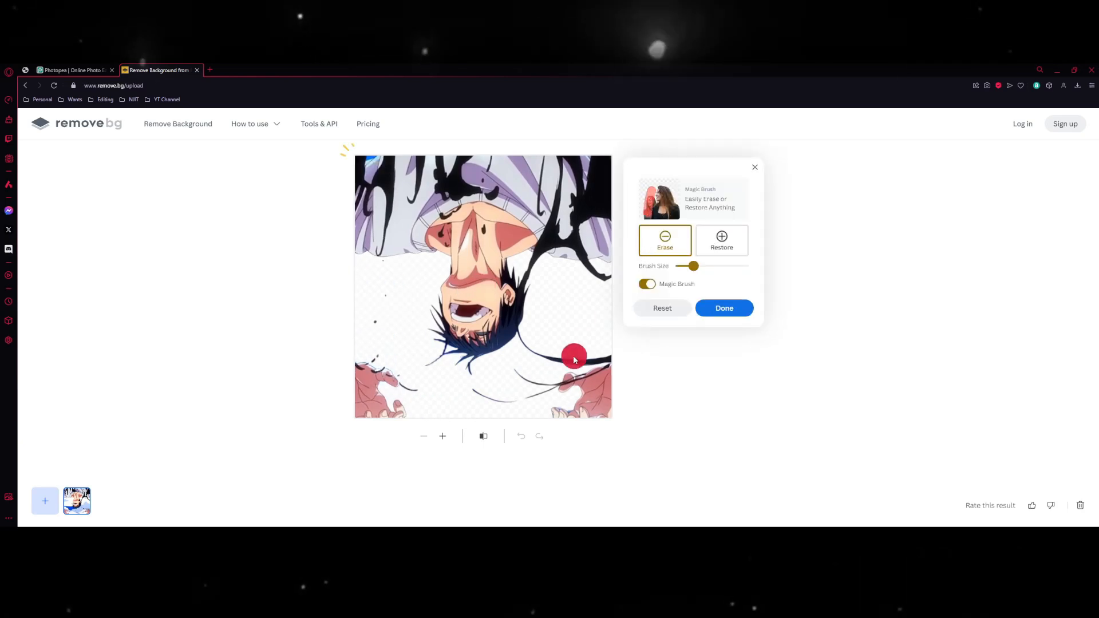
mouse_move(588, 332)
left_mouse_down()
mouse_move(589, 401)
mouse_move(382, 403)
left_mouse_up()
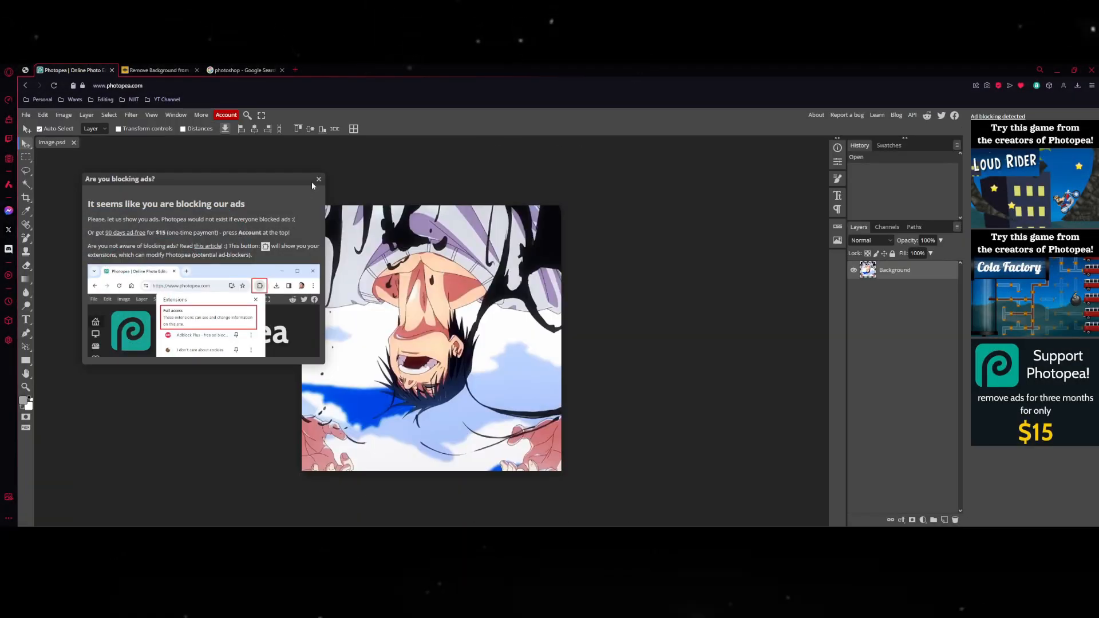
In Photopea, dismiss the ad-blocker notice and try erasing the white background beside the character's neck and jaw with the Eraser.
left_click(318, 180)
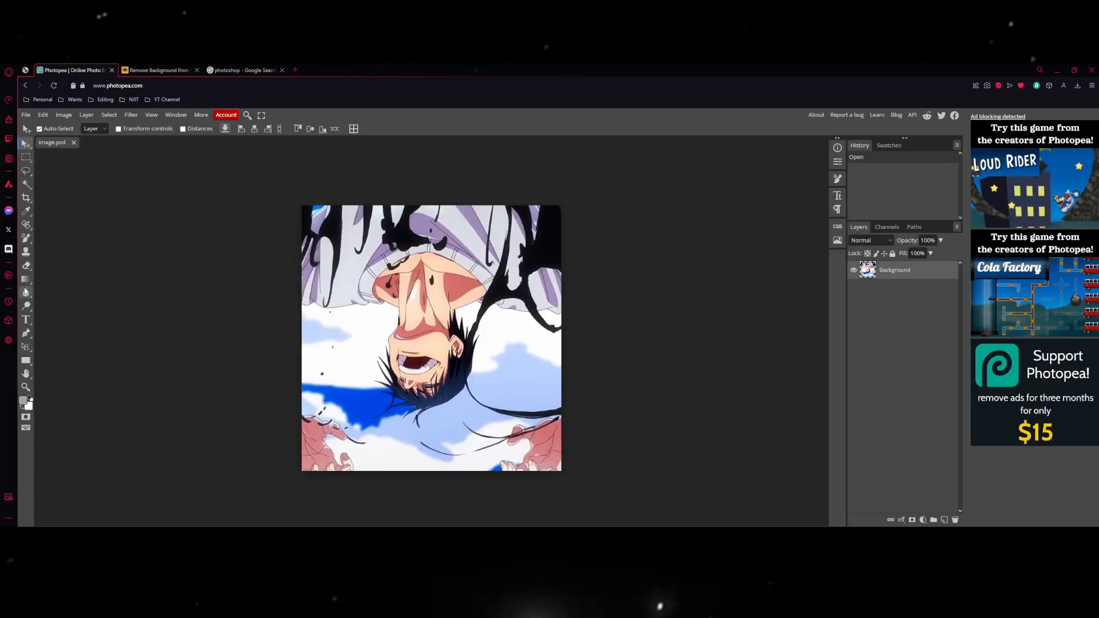
left_click(26, 266)
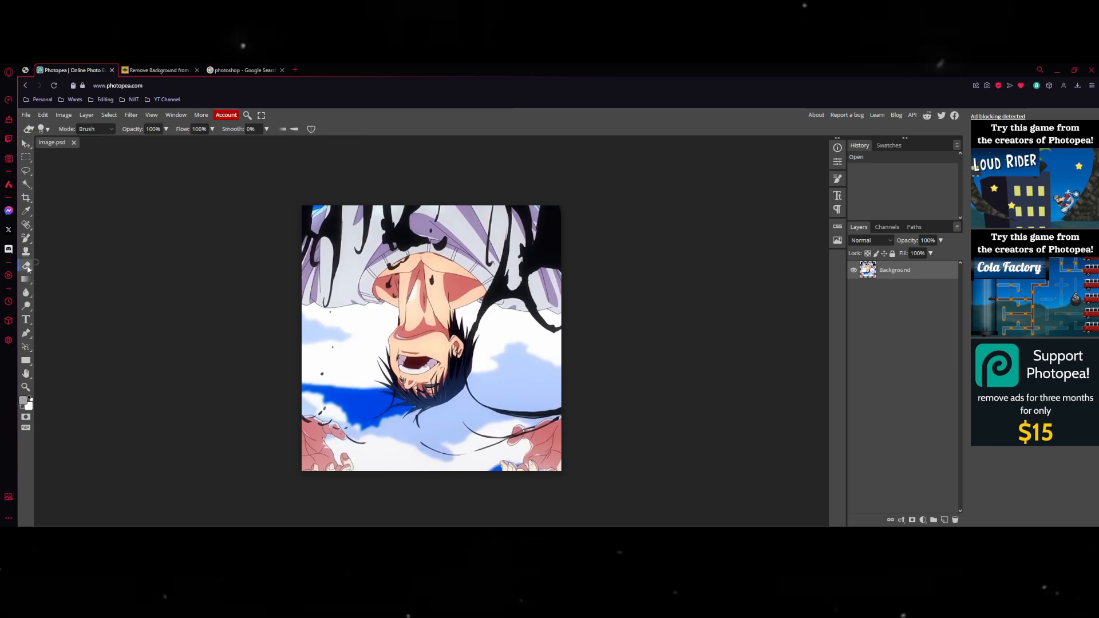
left_click_drag(308, 314, 388, 325)
scroll(447, 344, "left", 7)
scroll(446, 344, "right", 7)
scroll(392, 339, "up", 5)
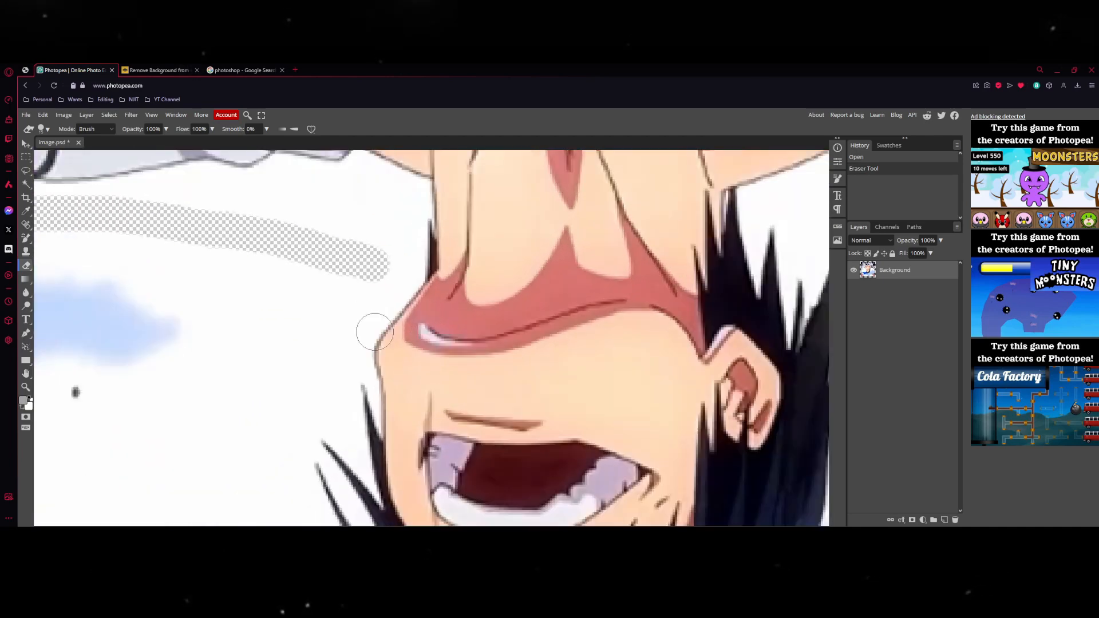
scroll(375, 332, "up", 1)
left_click_drag(404, 253, 365, 318)
Reduce the eraser's brush size, test it on the background, and undo all eraser strokes on the image.
left_click(48, 129)
left_click_drag(72, 153, 60, 153)
left_click(307, 224)
key("ctrl+z")
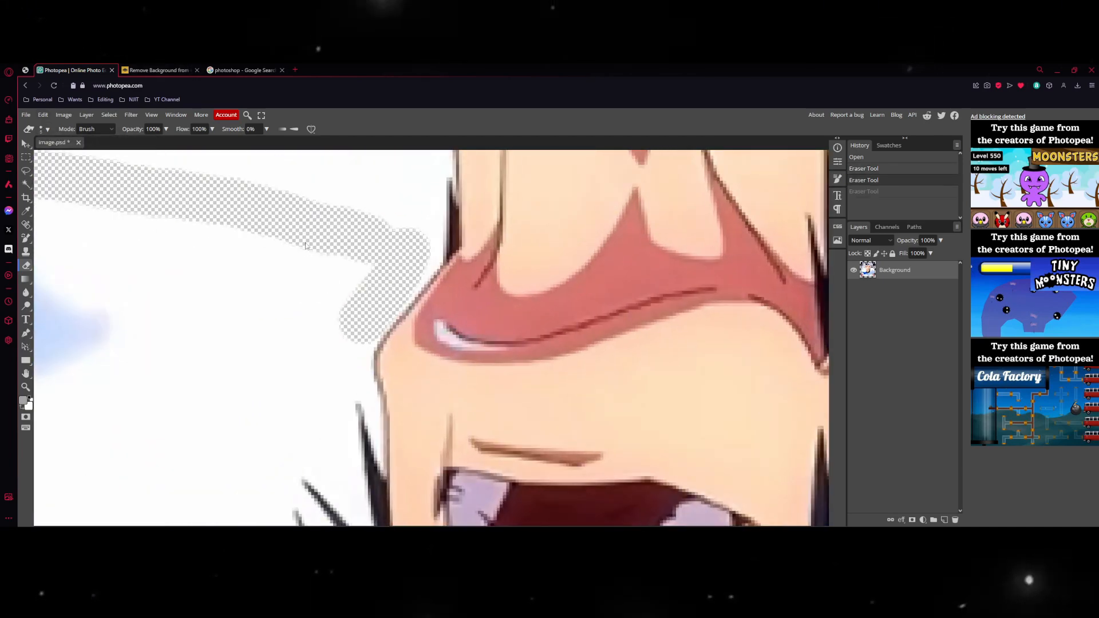
key("ctrl+z")
key("ctrl+z")
Open the file commands for exporting the image from Photopea.
scroll(339, 302, "down", 4)
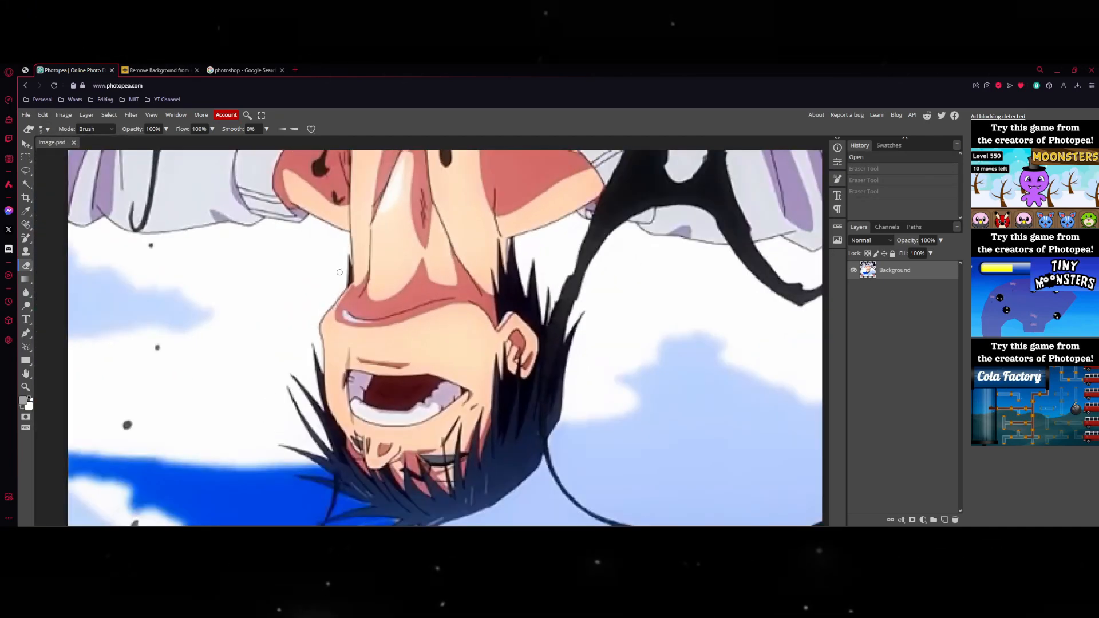
scroll(334, 272, "down", 2)
left_click(26, 114)
mouse_move(58, 240)
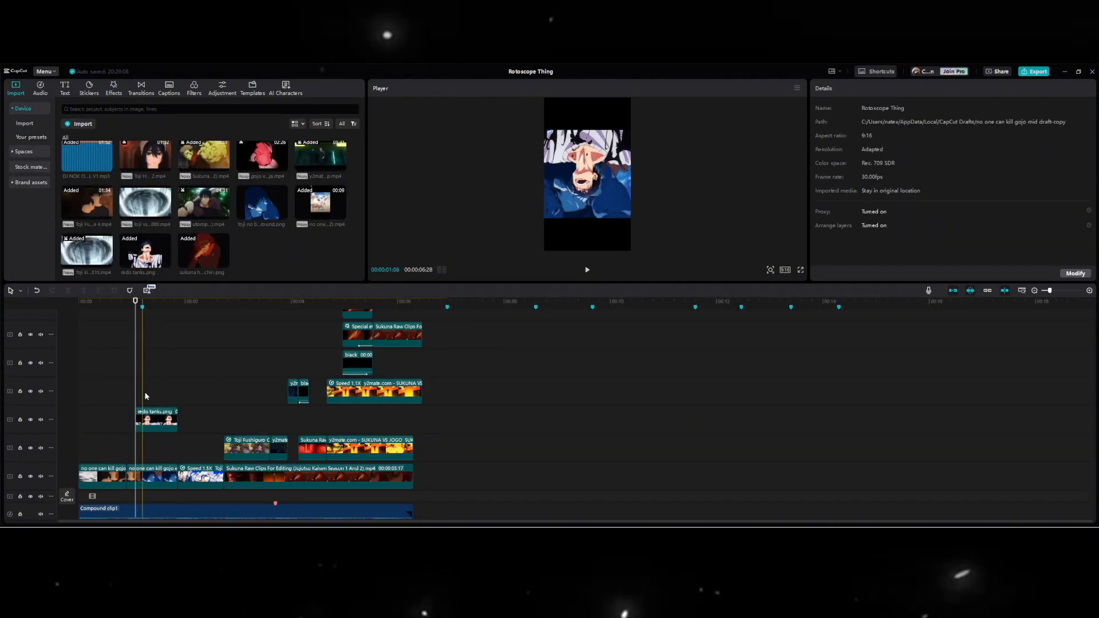
In CapCut, add a transform keyframe at the start of the redo tanks.png overlay and move it up to Y position 1888.
left_click(149, 421)
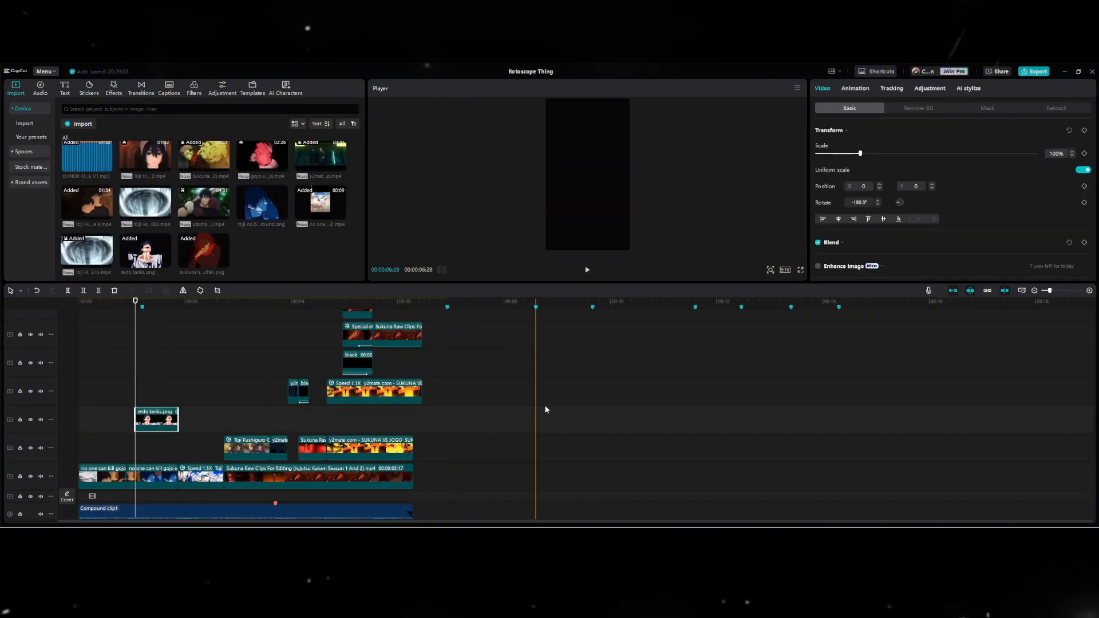
left_click(1086, 131)
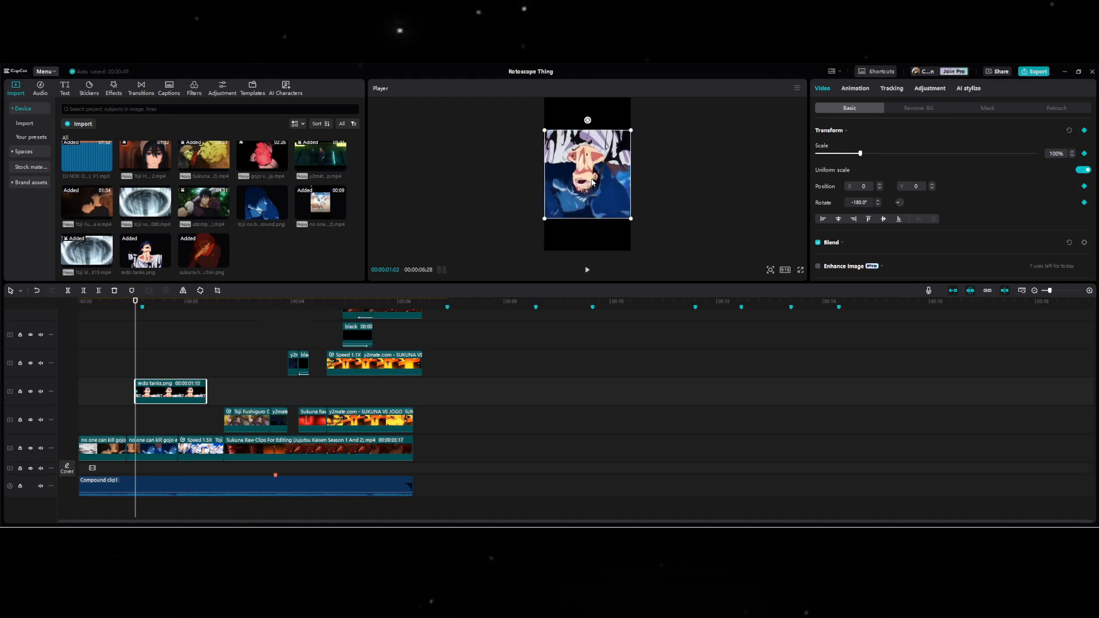
left_click_drag(592, 182, 592, 142)
left_click_drag(592, 142, 593, 106)
Keyframe the overlay back to position 0, 0 at the frame where the upside-down clip begins, aligning it with that clip's picture.
left_click(185, 307)
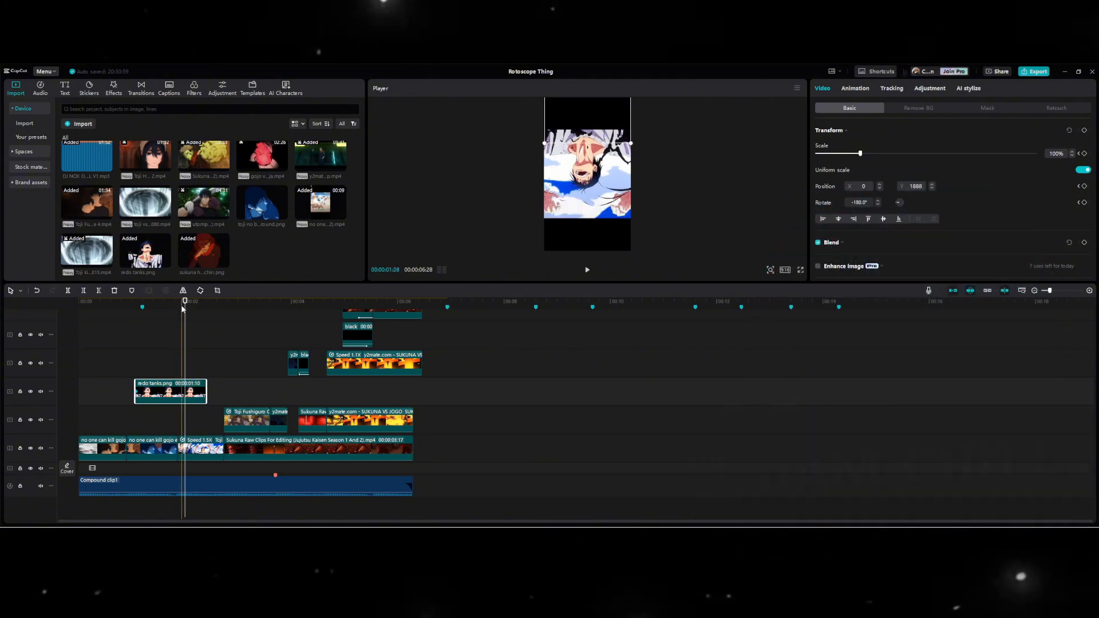
left_click(178, 307)
left_click_drag(587, 126, 586, 148)
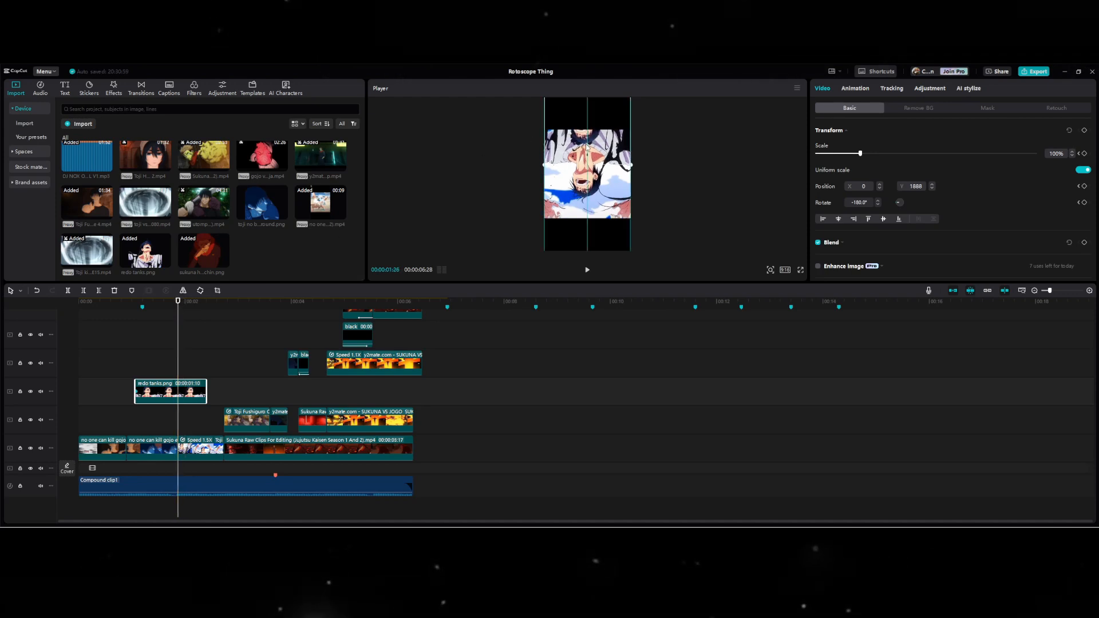
key("ctrl+z")
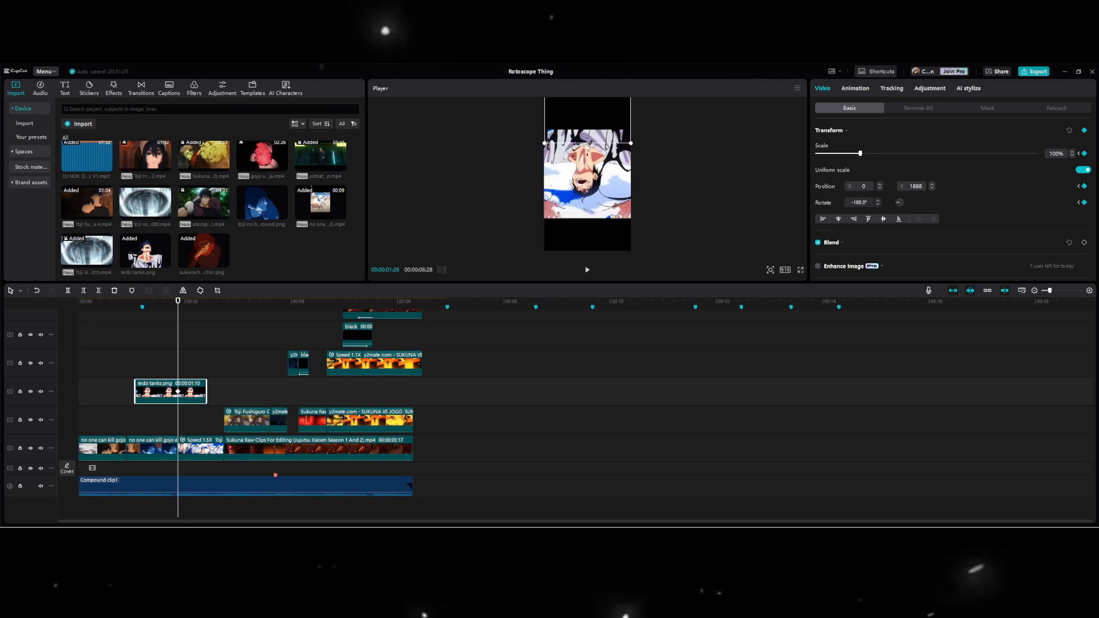
left_click_drag(585, 137, 585, 209)
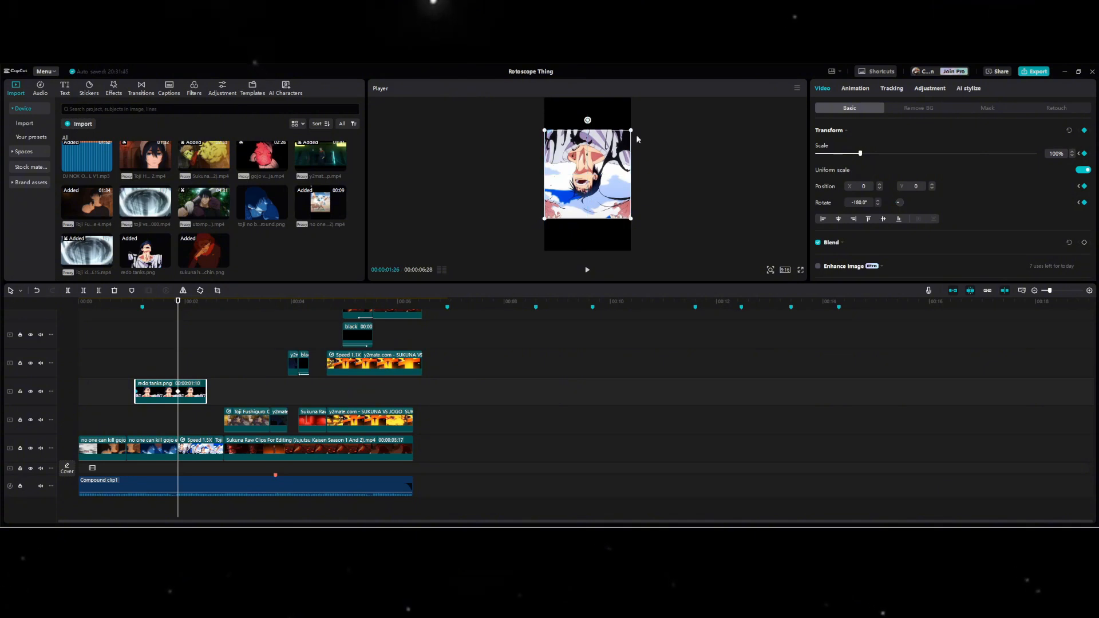
left_click_drag(604, 162, 604, 166)
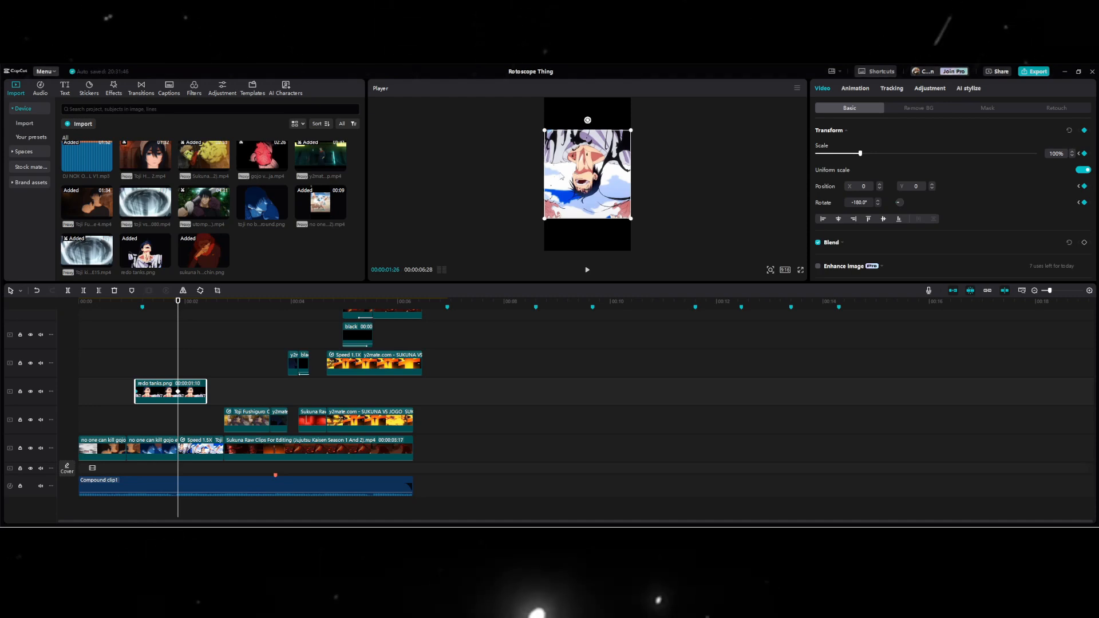
Play back the slide-in, split the redo tanks.png overlay at its second keyframe, and delete the remaining part.
key("space")
key("space")
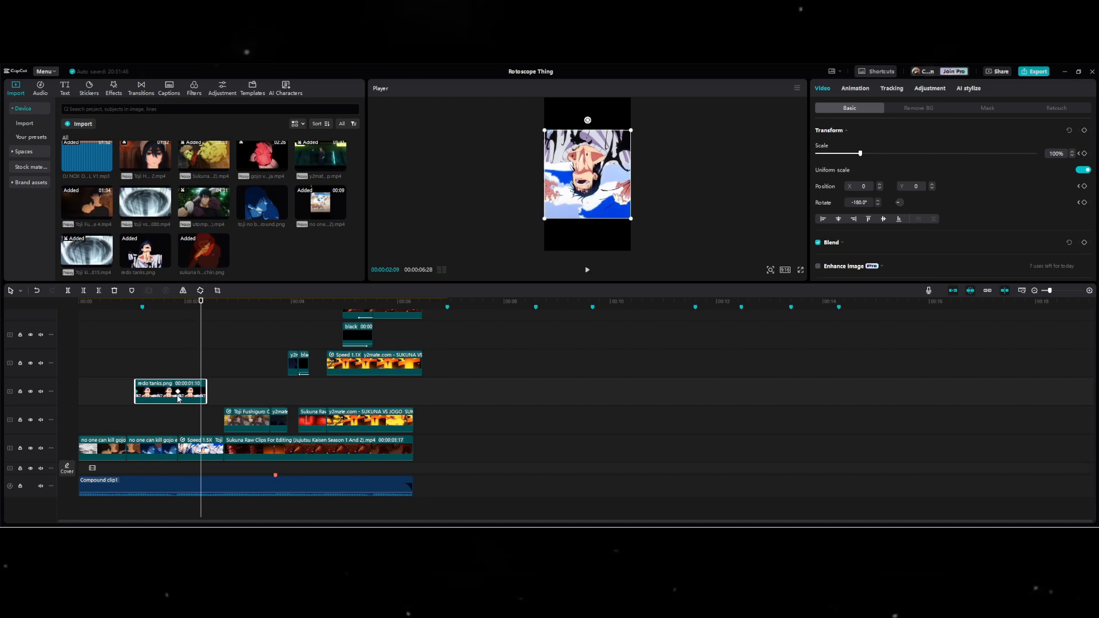
left_click(177, 387)
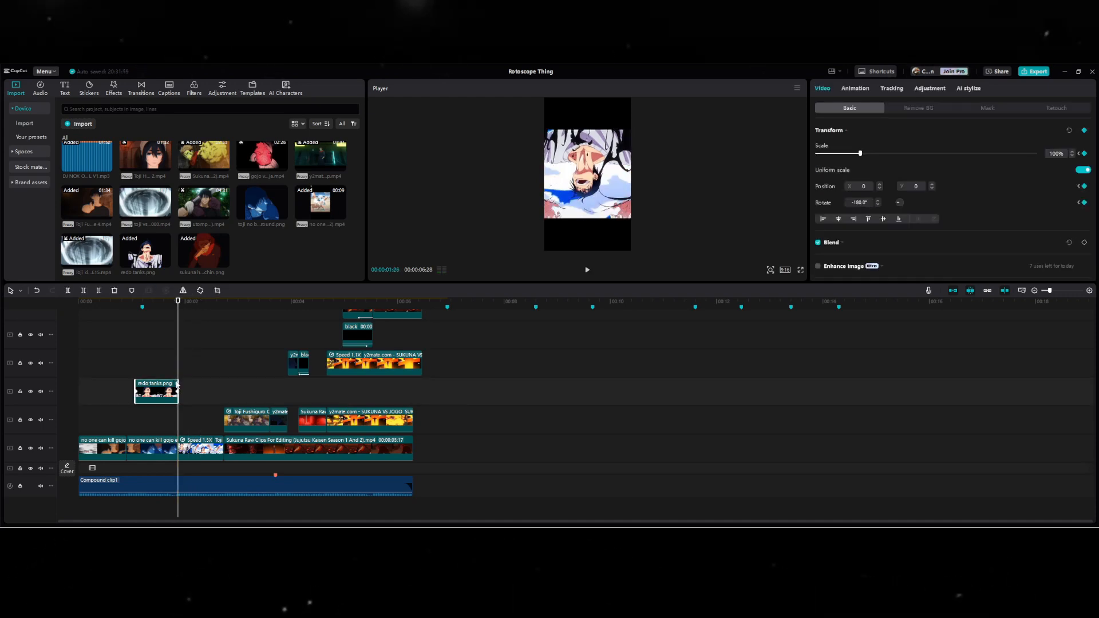
key("ctrl+z")
key("ctrl+b")
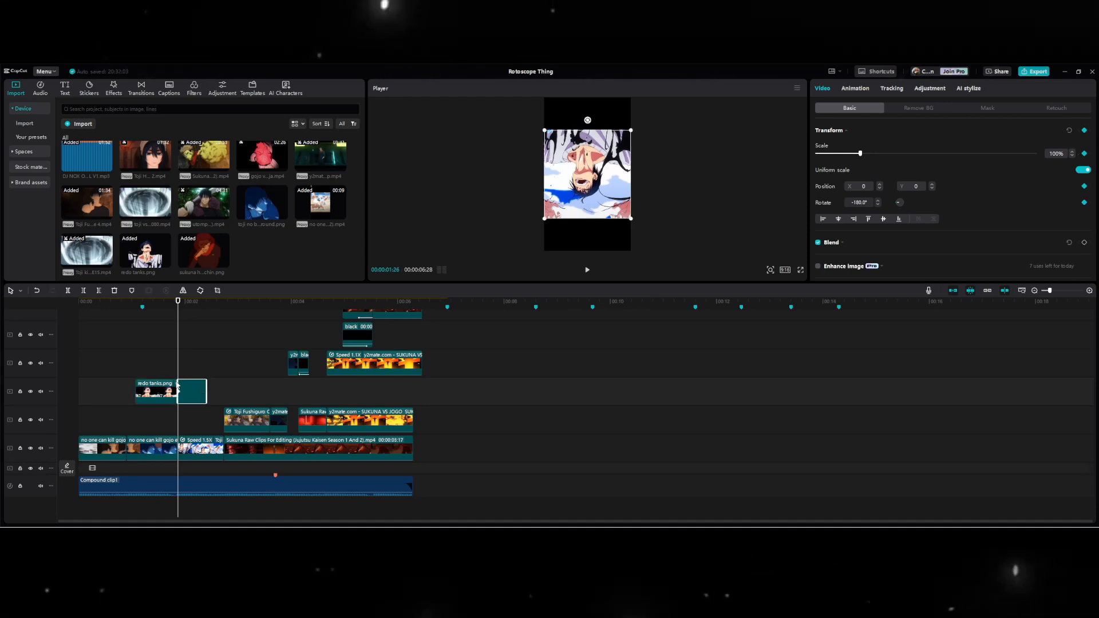
key("Delete")
Duplicate the redo tanks.png overlay onto the track above at the same start, and turn the lower copy into a compound clip.
left_click(162, 390)
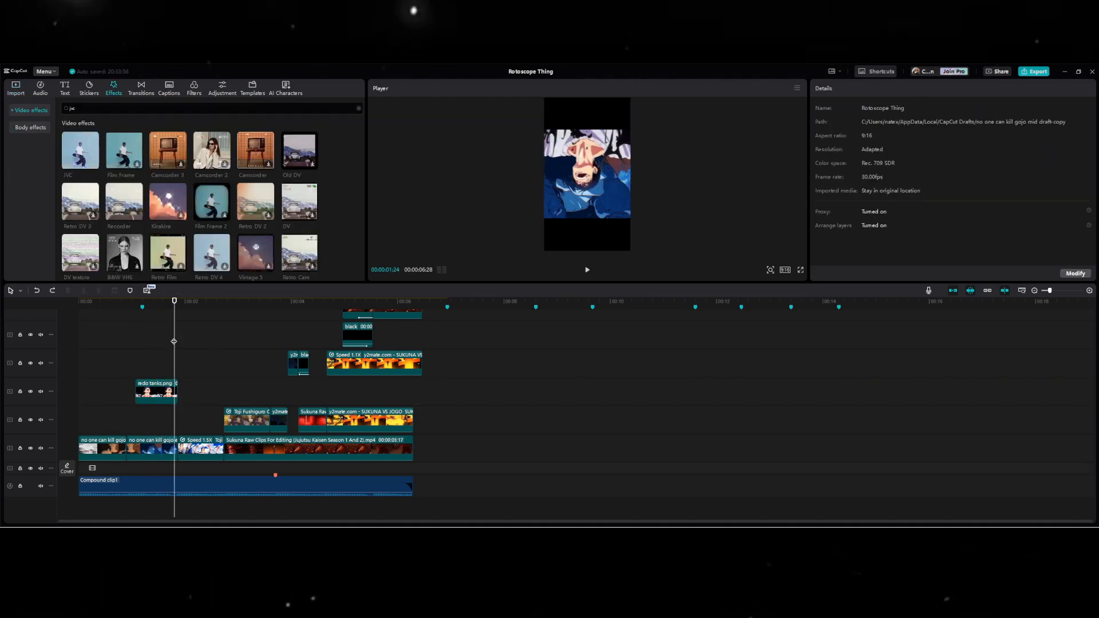
left_click(150, 389)
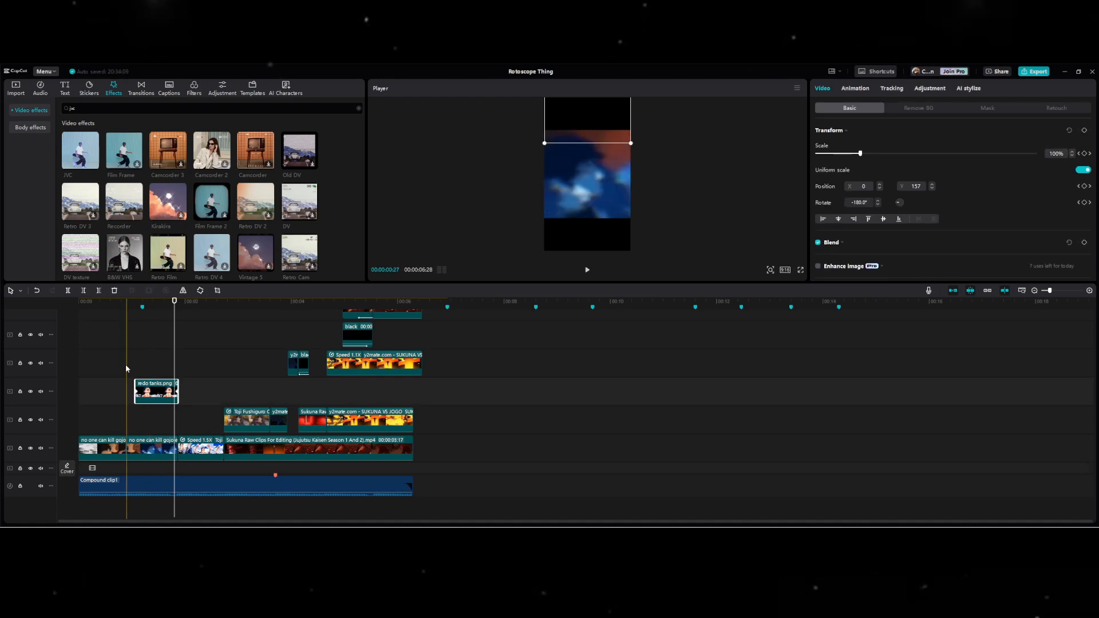
left_click(136, 368)
key("ctrl+v")
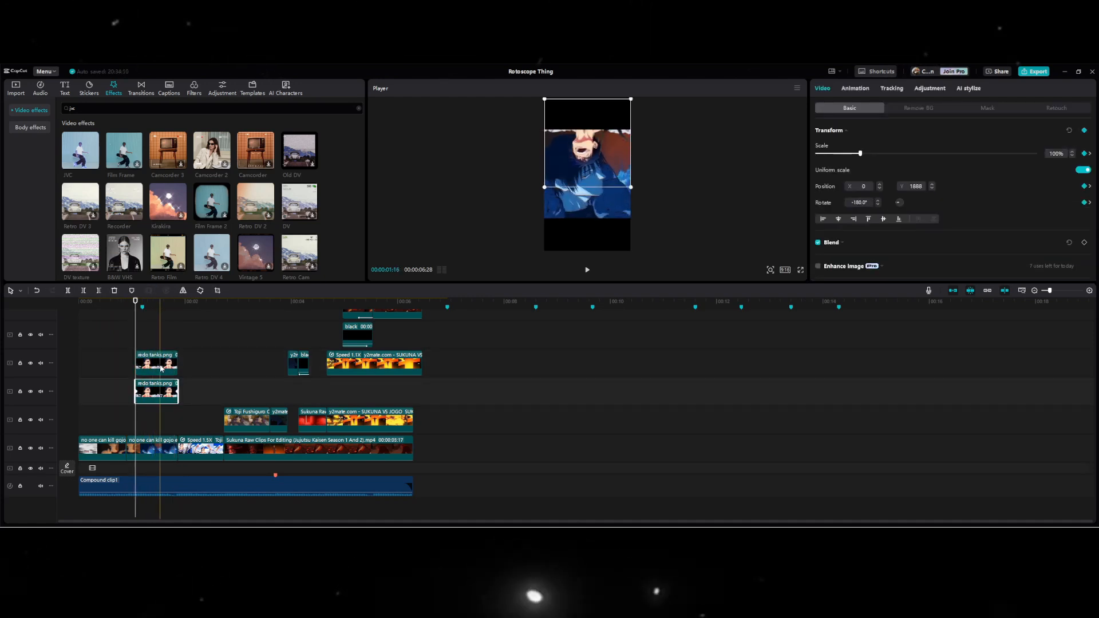
key("alt+g")
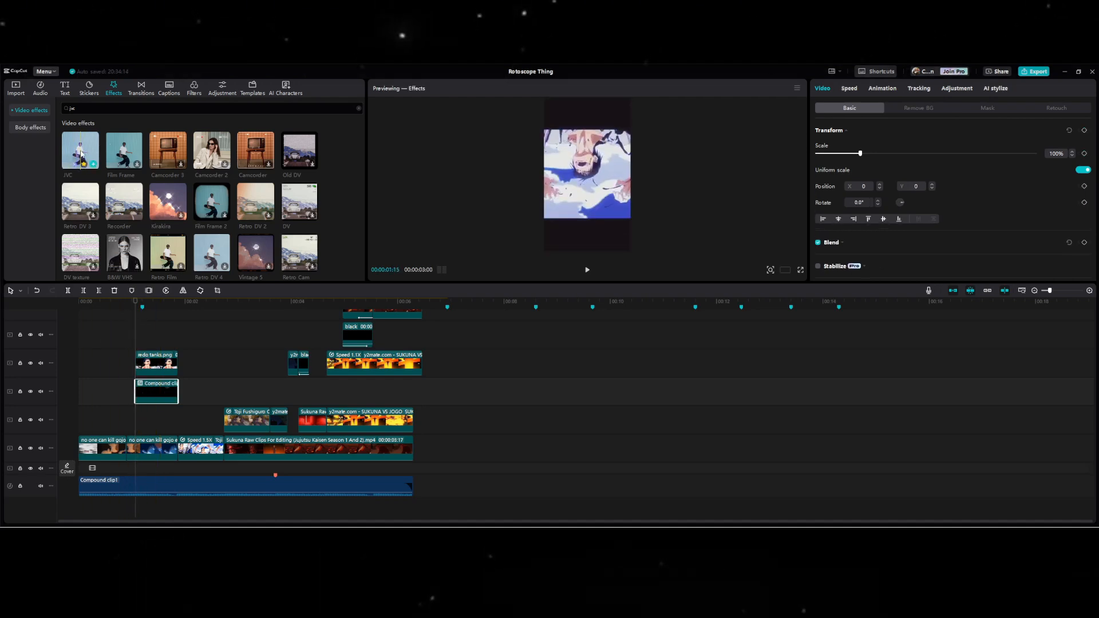
Apply the JVC effect twice to the compound clip, with Color 24 on the first and 23 on the second, Filters and Strength 100 on both.
left_click_drag(79, 141, 155, 392)
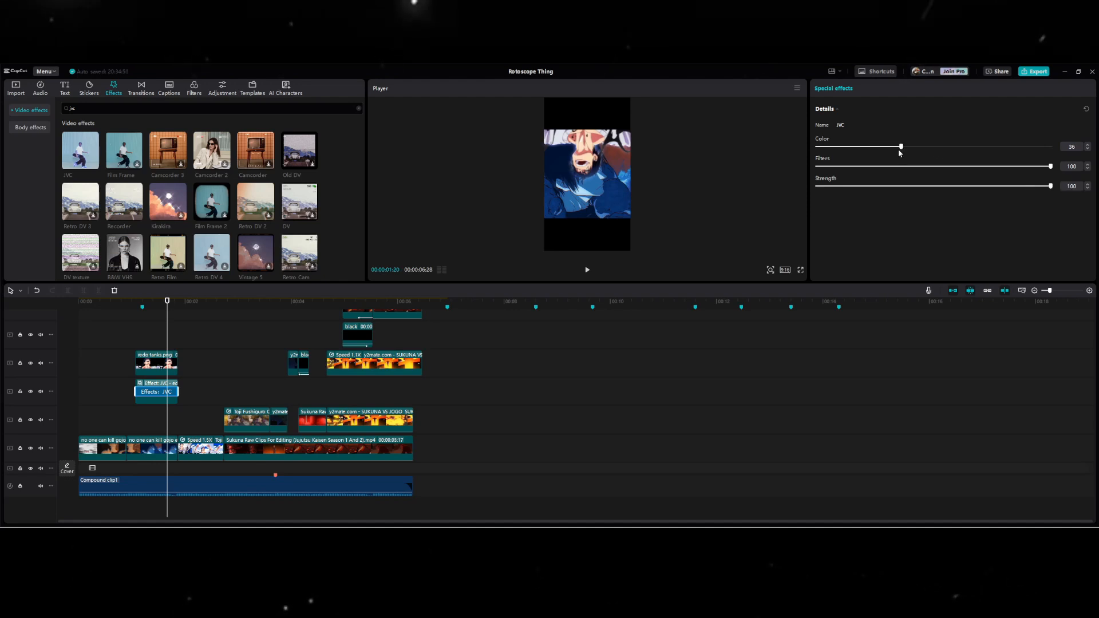
left_click_drag(899, 150, 873, 150)
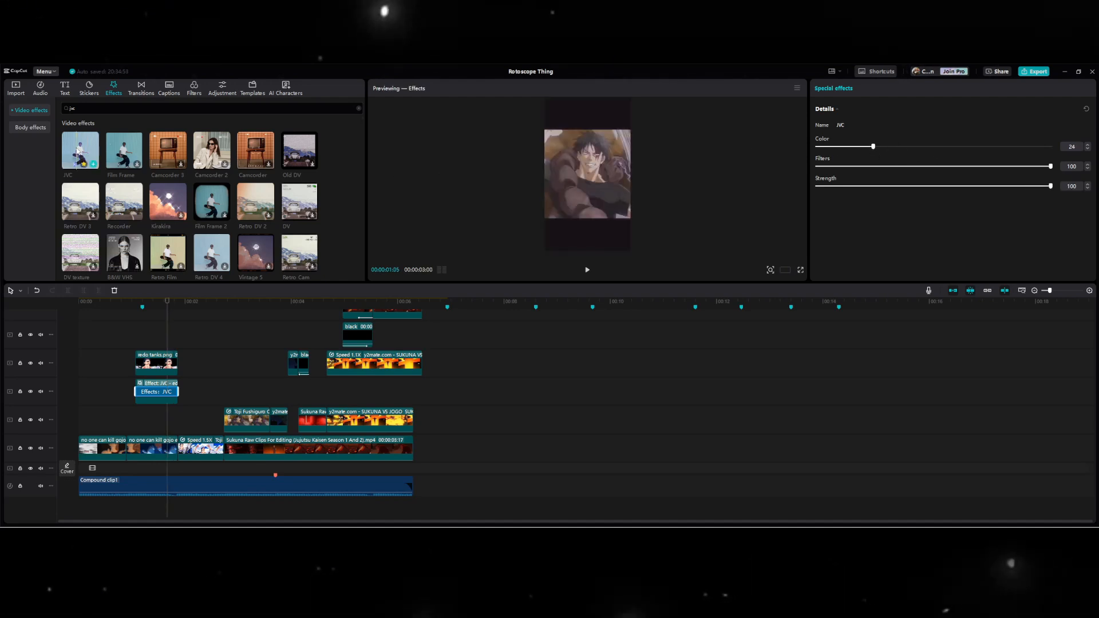
left_click_drag(78, 152, 164, 394)
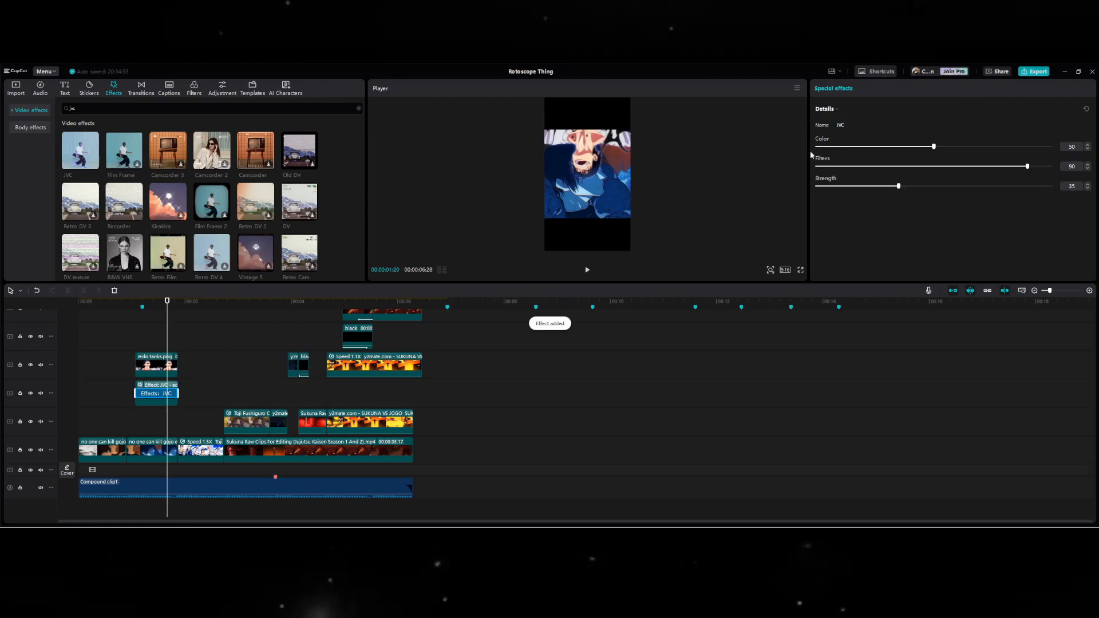
left_click_drag(933, 146, 870, 147)
left_click_drag(1027, 166, 1053, 167)
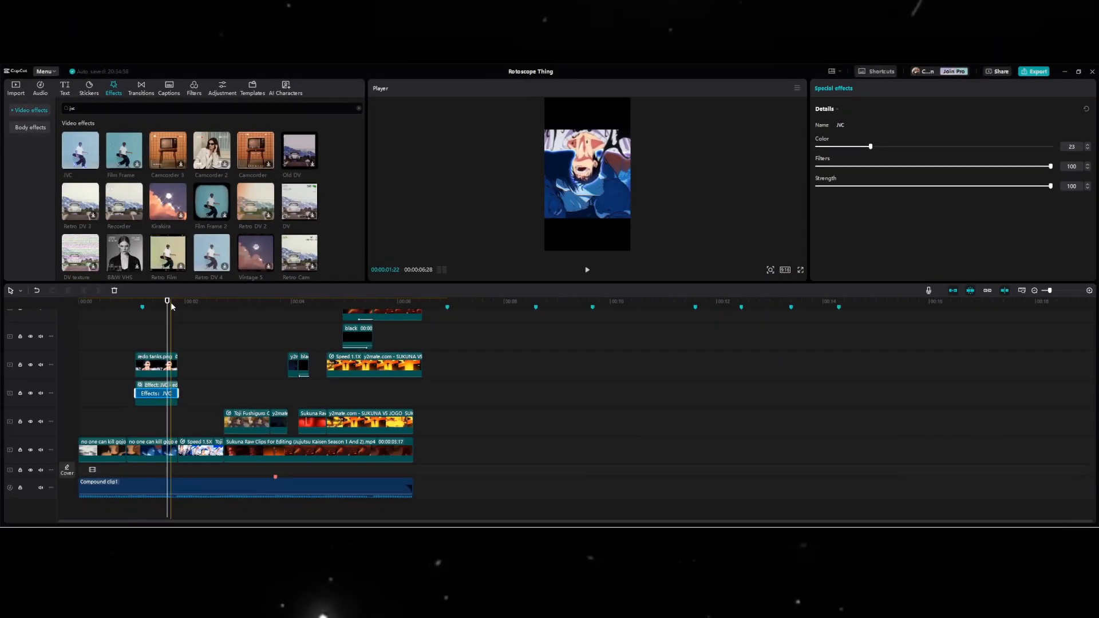
Apply Black Flash 2 twice to the compound clip, with Twist 100, Strength 0 and Size 100 on both, and Speed 0 on the first.
left_click_drag(179, 148, 156, 396)
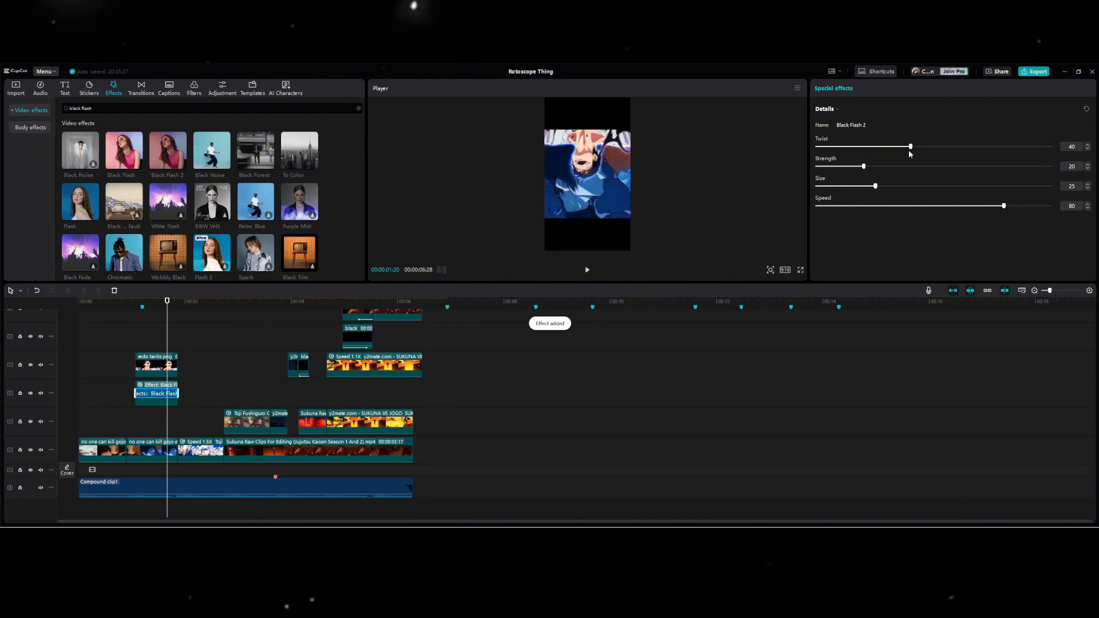
left_click_drag(909, 147, 1051, 147)
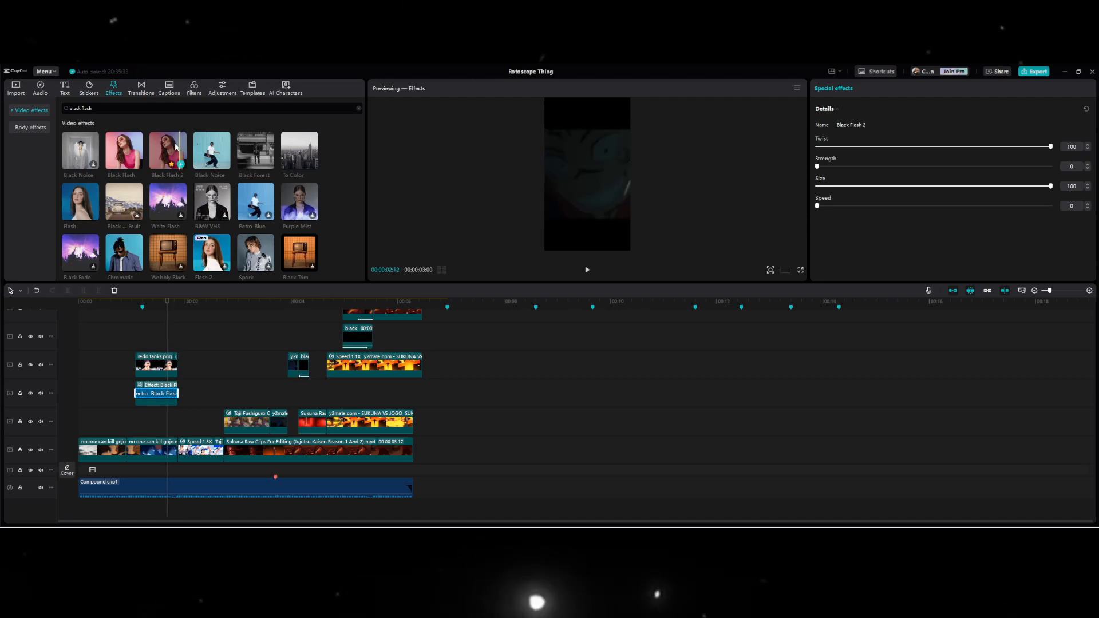
left_click_drag(168, 150, 152, 392)
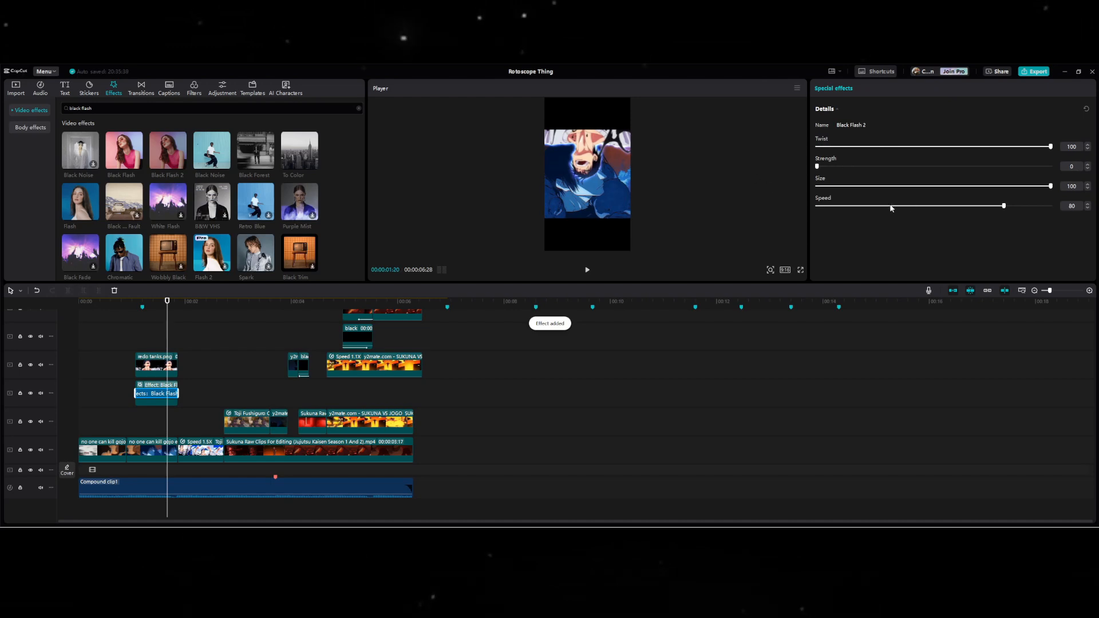
Add a Fade Out exit animation to the special-effects compound clip and shorten its duration to about 0.3 s.
left_click(138, 326)
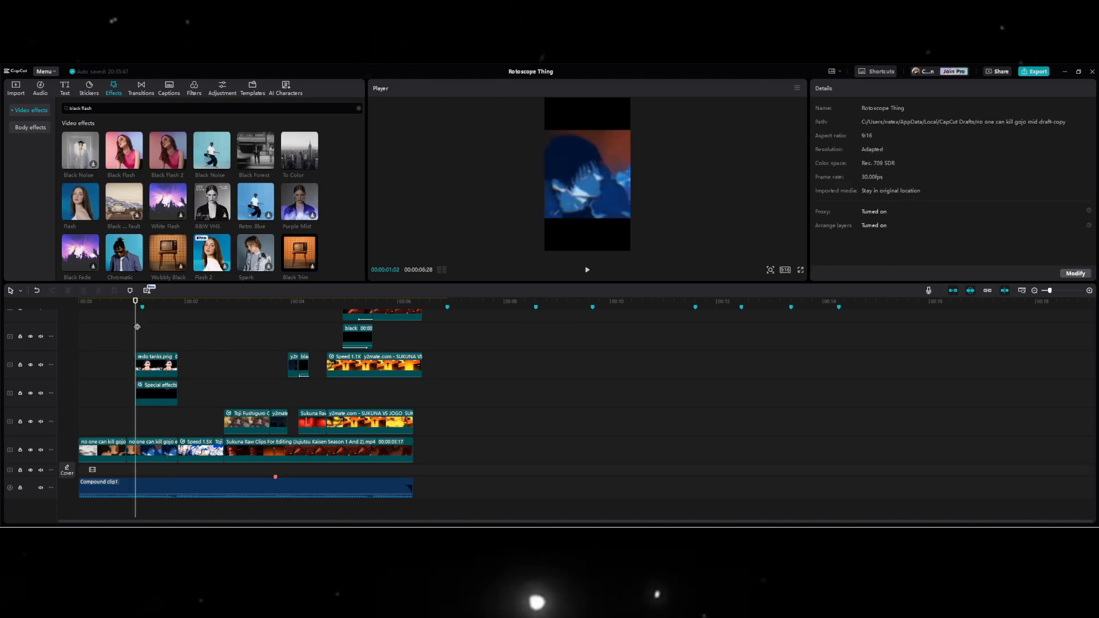
left_click(156, 393)
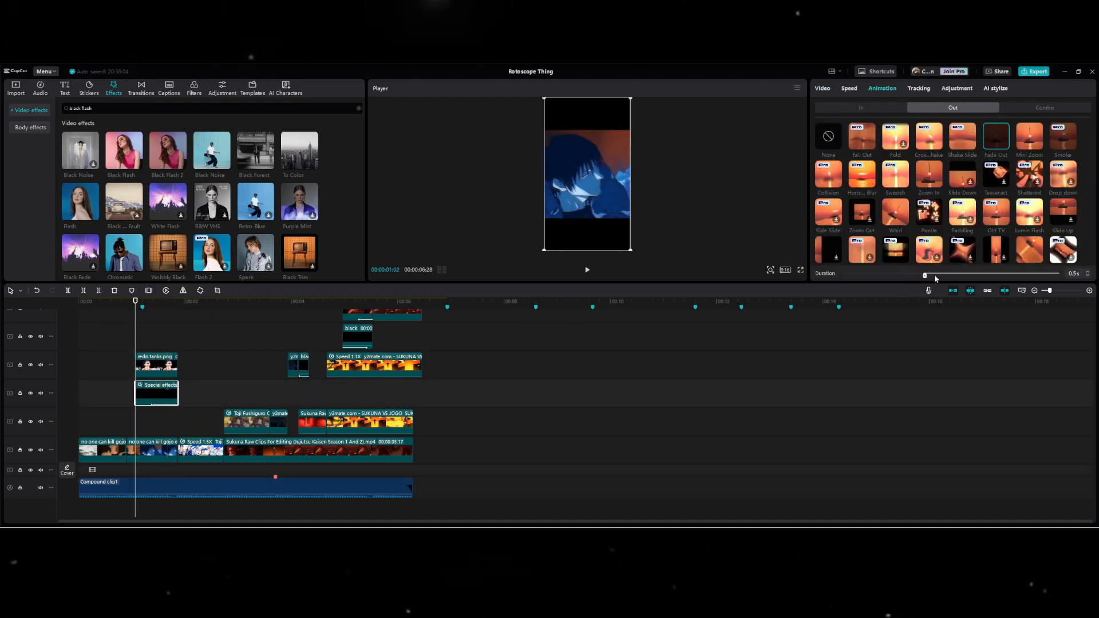
left_click_drag(979, 277, 999, 276)
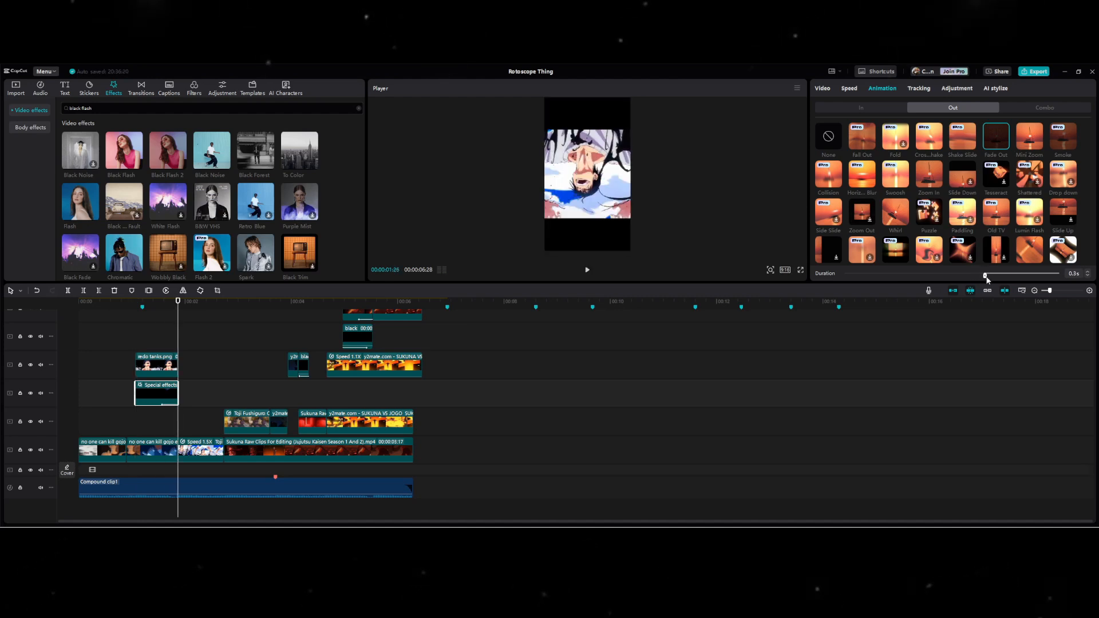
Play back the transition from the start of the redo tanks.png overlay, and return the playhead to that start.
left_click(135, 324)
key("space")
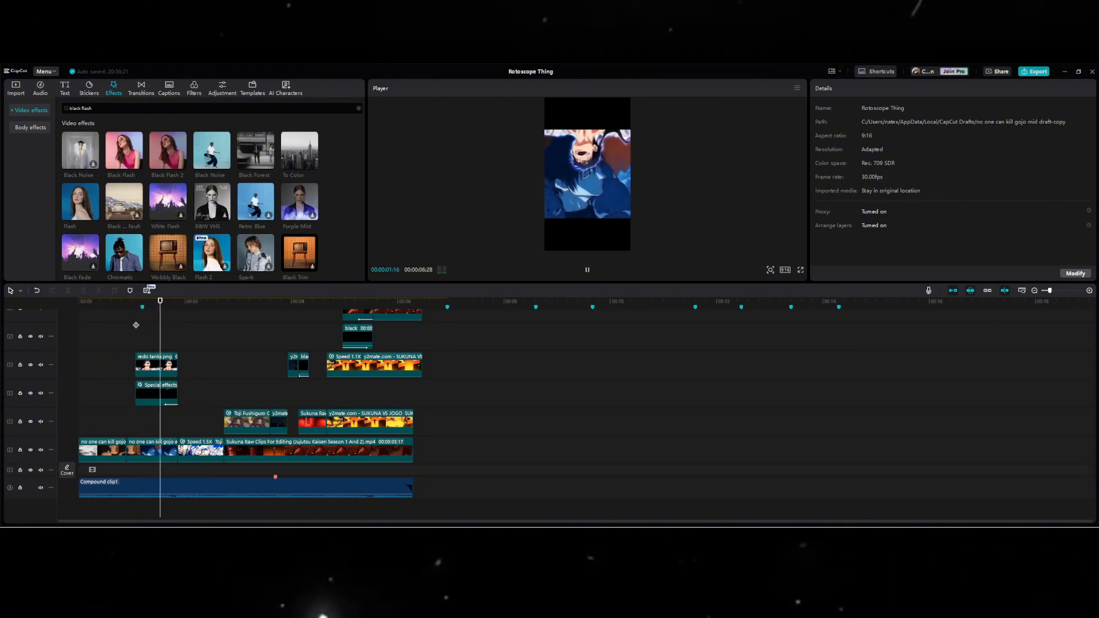
left_click(136, 324)
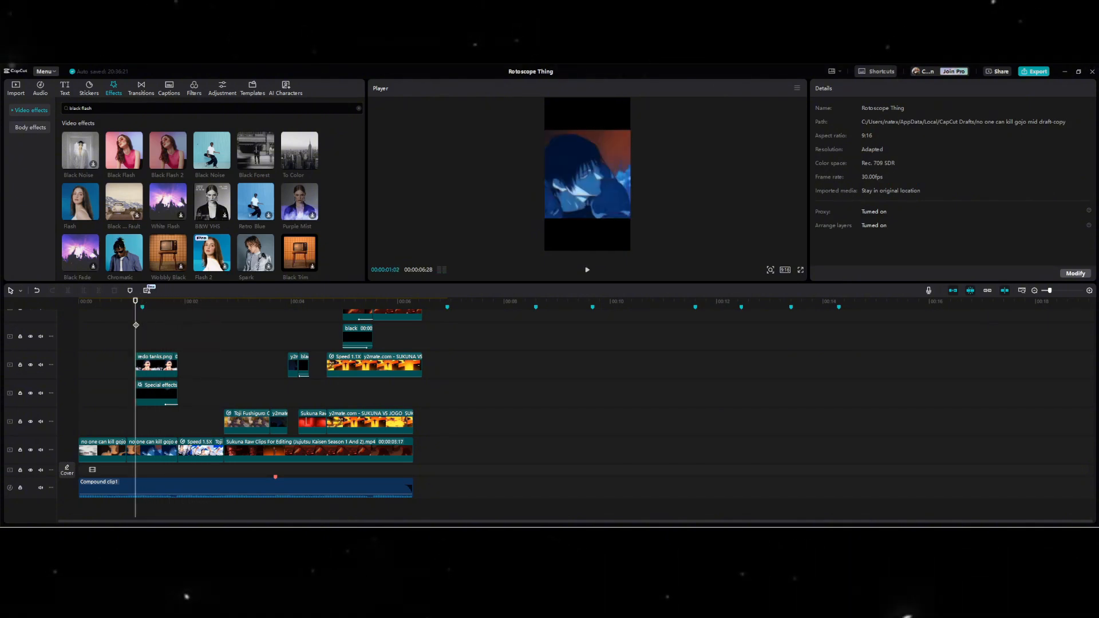